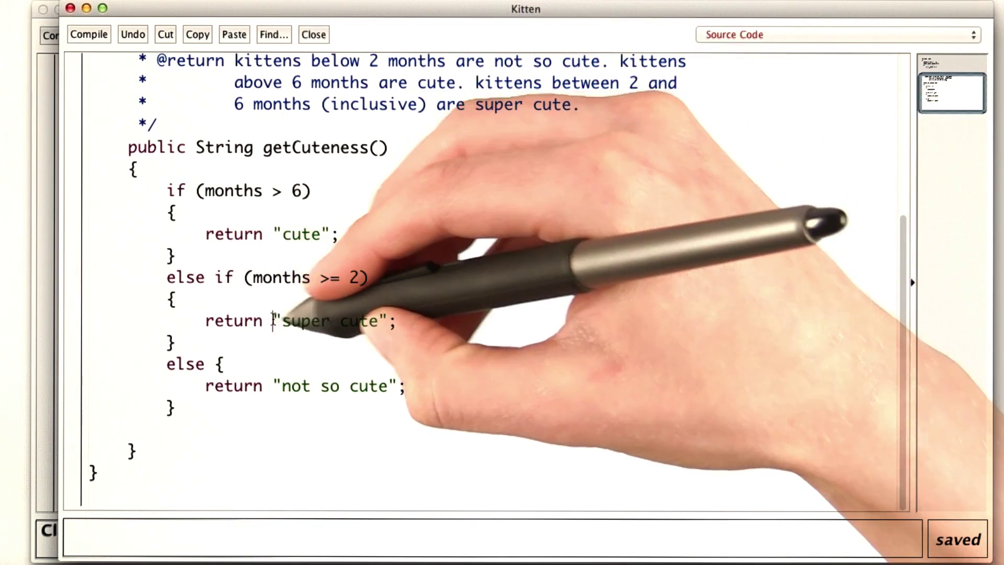
# Step: Highlight the super cute return, the months >= 2 condition and the months > 6 condition
pyautogui.moveTo(273, 323); pyautogui.dragTo(399, 322)
pyautogui.moveTo(286, 277); pyautogui.dragTo(370, 277)
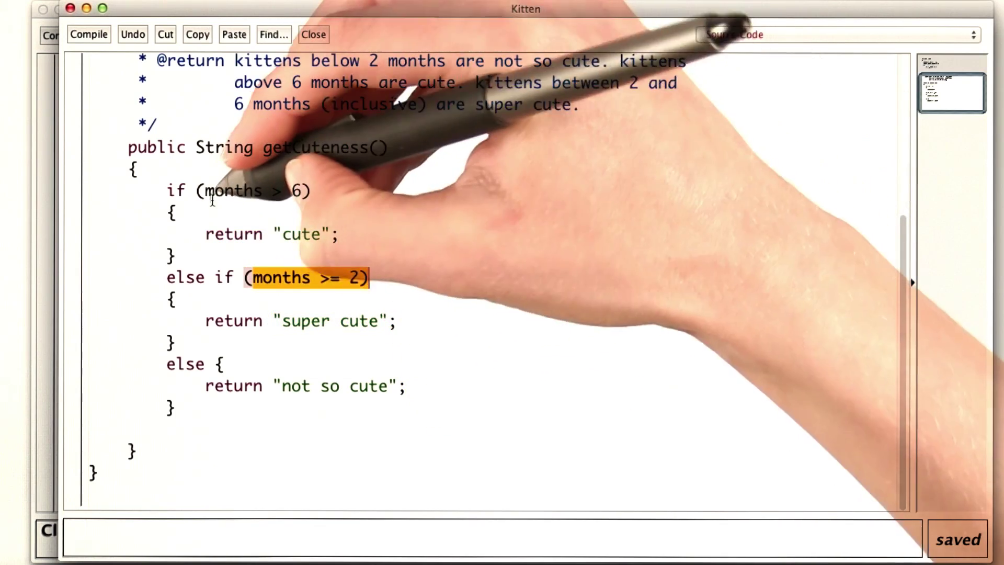
pyautogui.moveTo(222, 195); pyautogui.dragTo(293, 194)
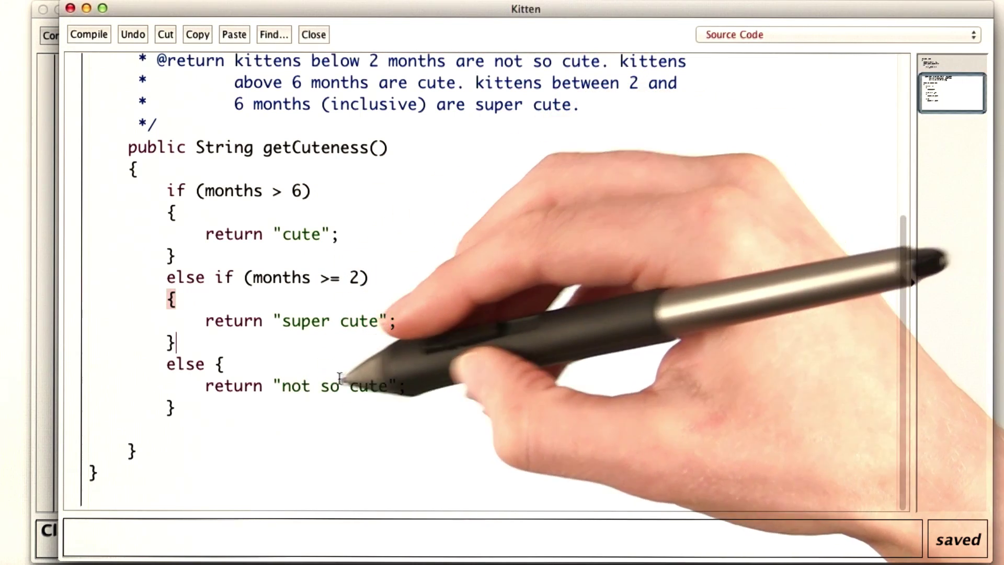
# Step: Compile the Kitten class and bring up the Actual versus Expected test output
pyautogui.click(409, 386)
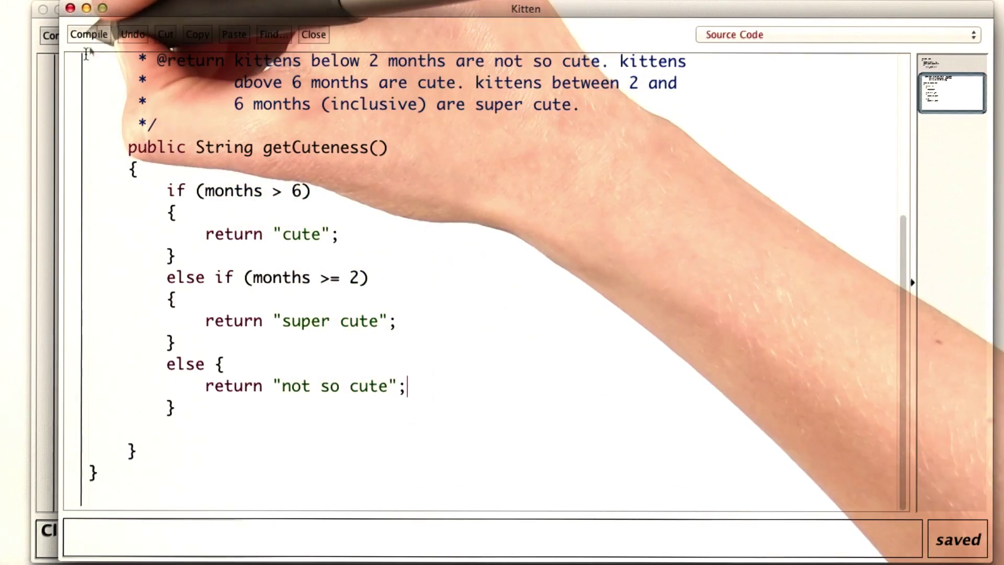
pyautogui.click(89, 34)
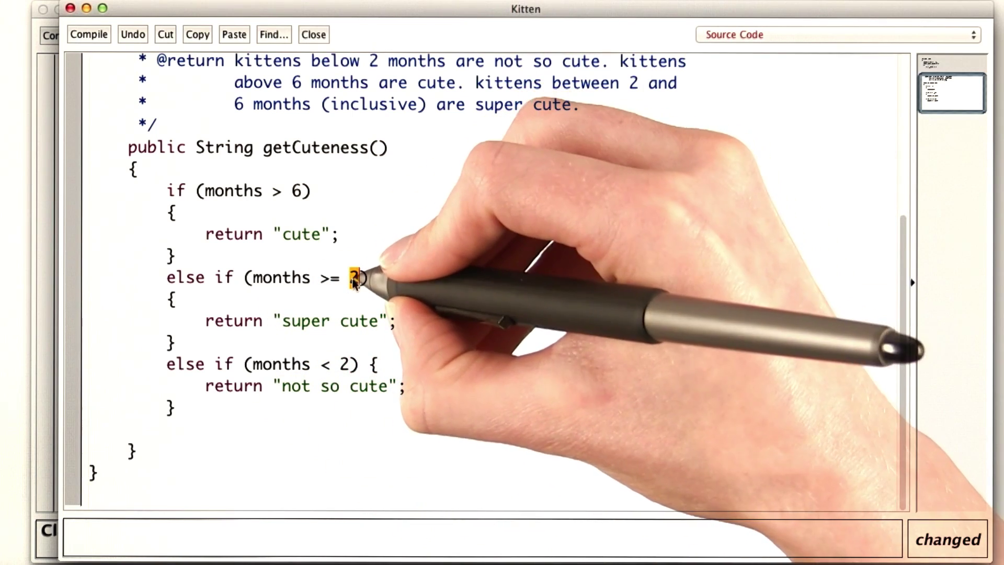
pyautogui.click(359, 279)
pyautogui.click(350, 364)
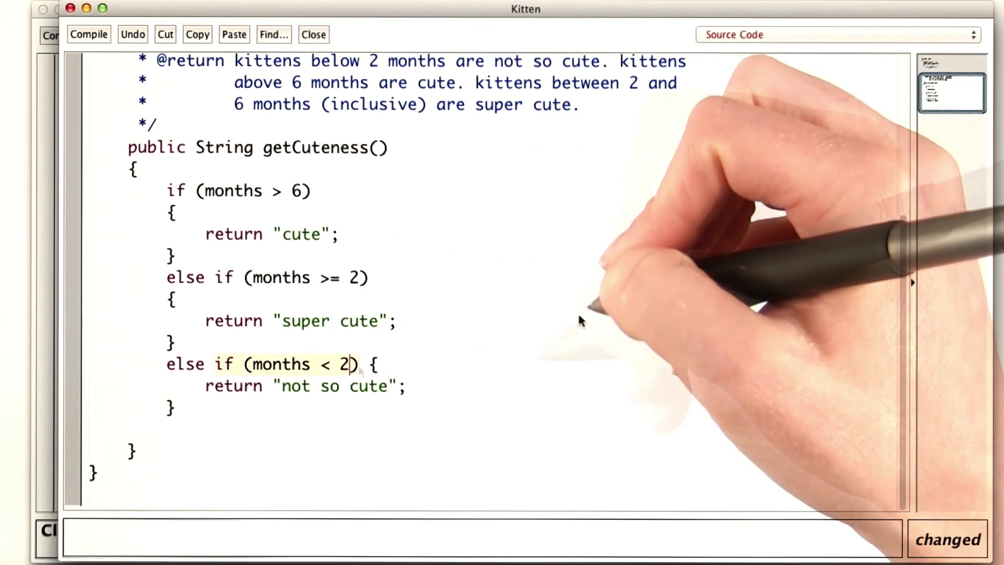
pyautogui.moveTo(215, 366); pyautogui.dragTo(235, 367)
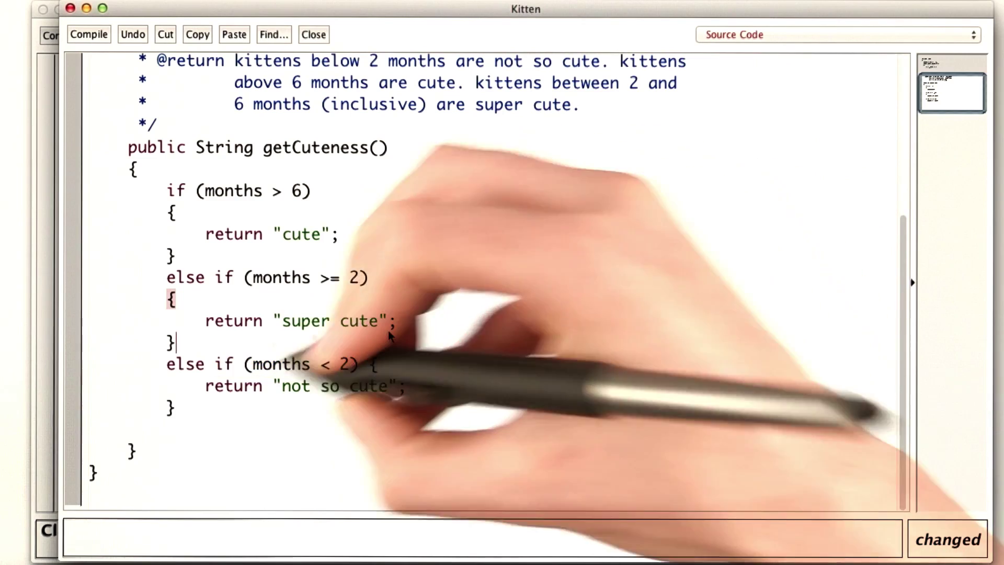
pyautogui.moveTo(235, 368); pyautogui.dragTo(352, 366)
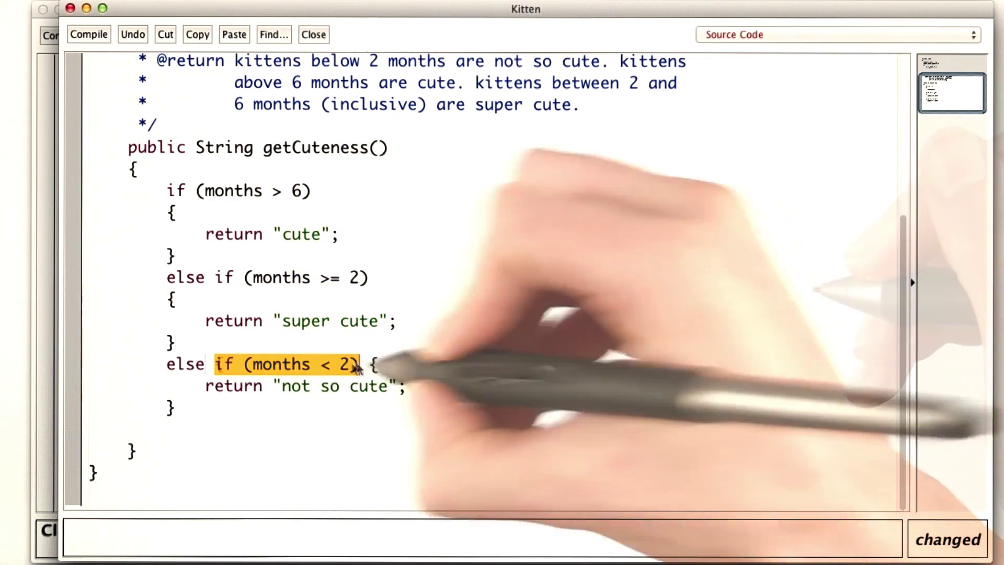
pyautogui.press('BackSpace')
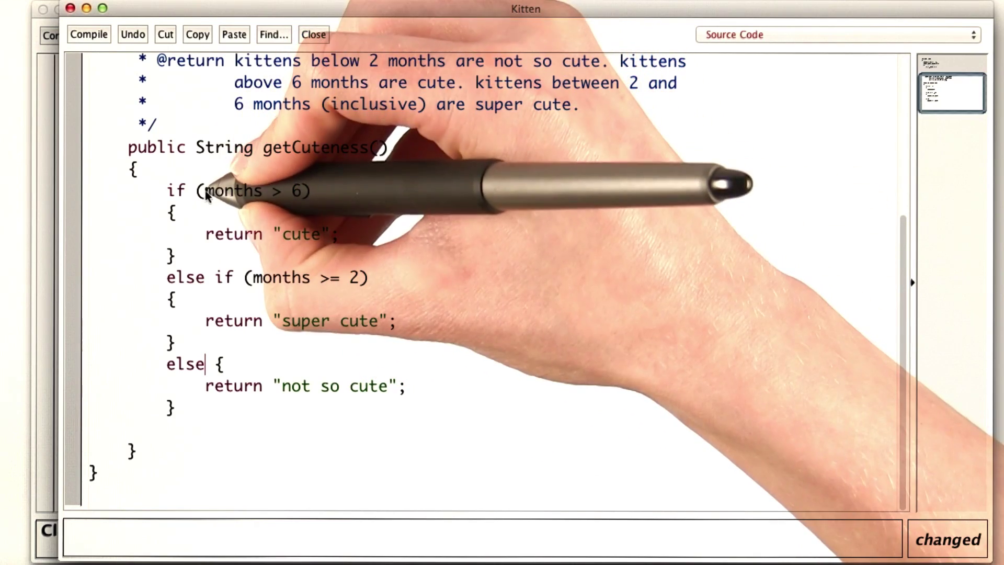
# Step: Move months > 6 into the else-if and leave the first if ready for months >= 2
pyautogui.moveTo(205, 191); pyautogui.dragTo(299, 194)
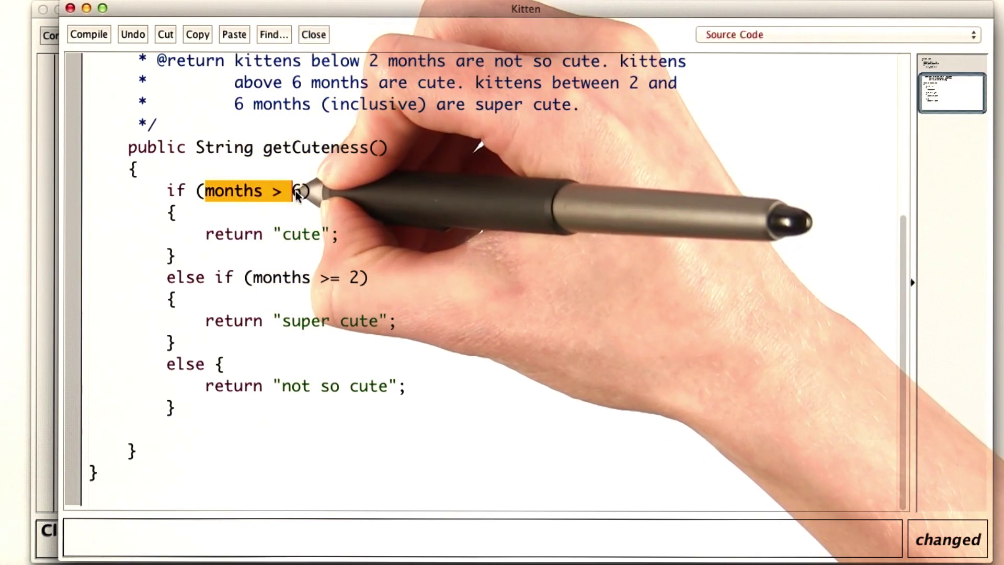
pyautogui.moveTo(293, 196)
pyautogui.mouseDown()
pyautogui.moveTo(364, 277)
pyautogui.moveTo(253, 276)
pyautogui.mouseUp()
pyautogui.press('BackSpace')
pyautogui.click(205, 191)
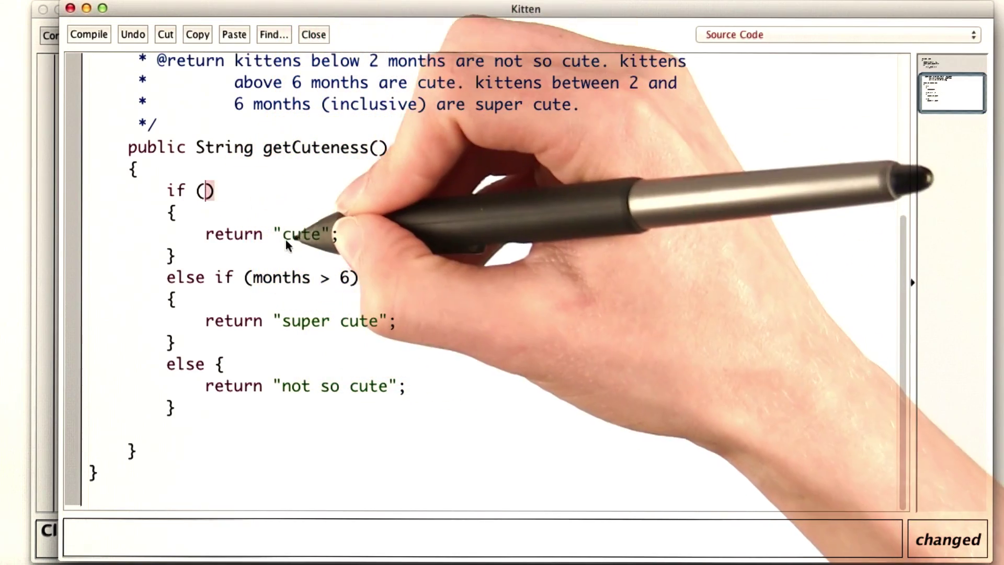
pyautogui.write('months >= 2')
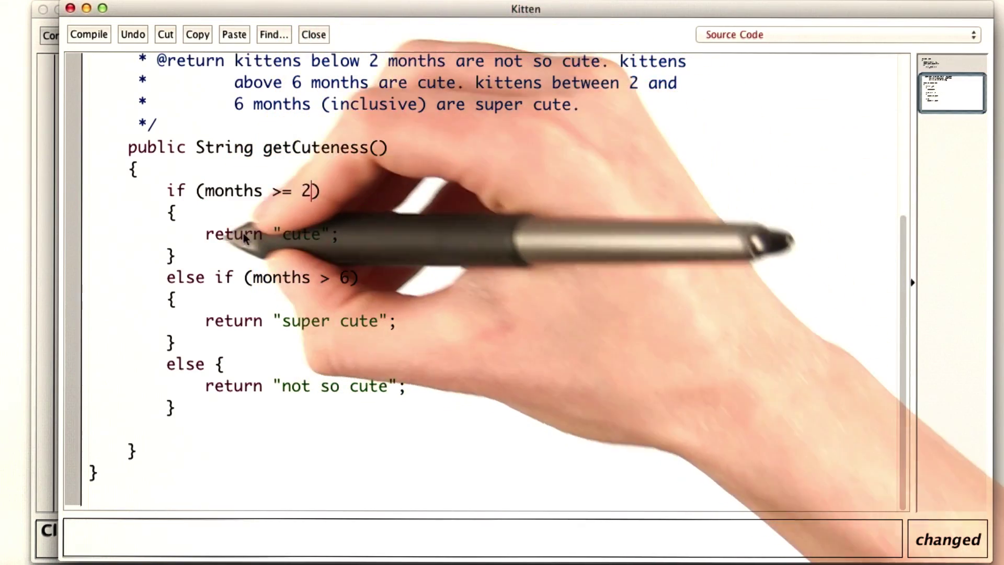
# Step: Delete the old return "cute" line from the first block to swap the returns
pyautogui.moveTo(206, 237); pyautogui.dragTo(339, 234)
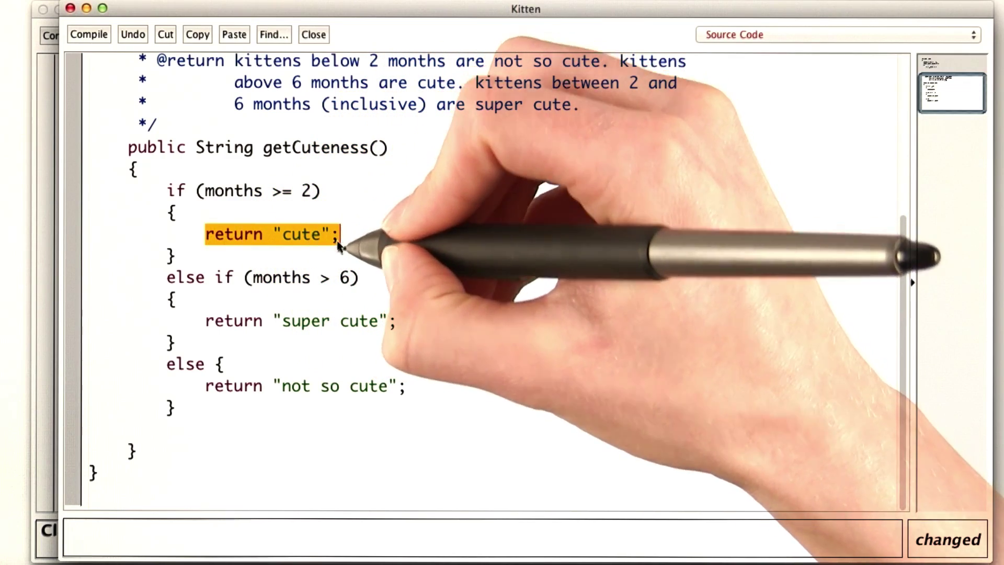
pyautogui.press('BackSpace')
pyautogui.write('return "super cute";')
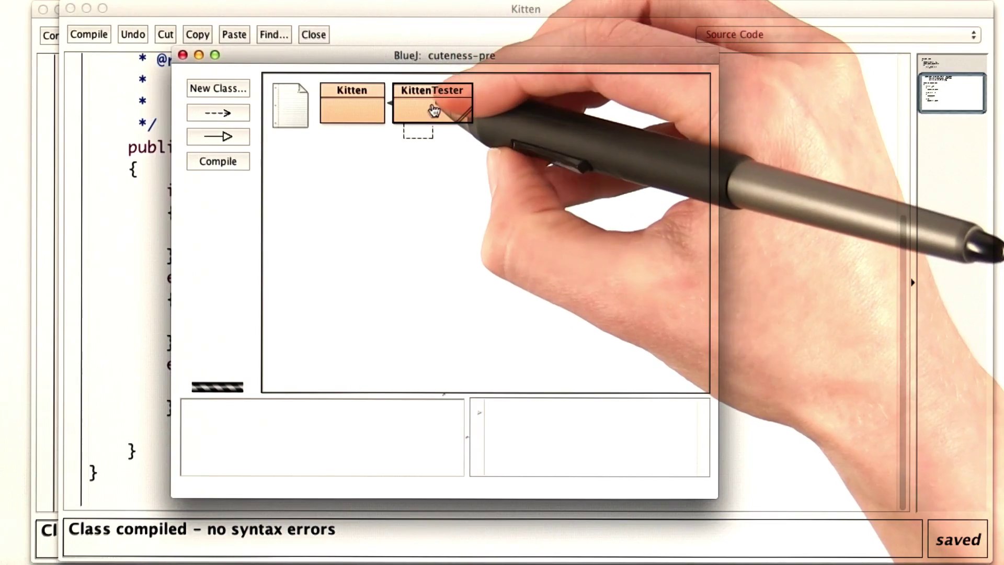
# Step: Run KittenTester's void main(String[] args) with no arguments
pyautogui.click(471, 141)
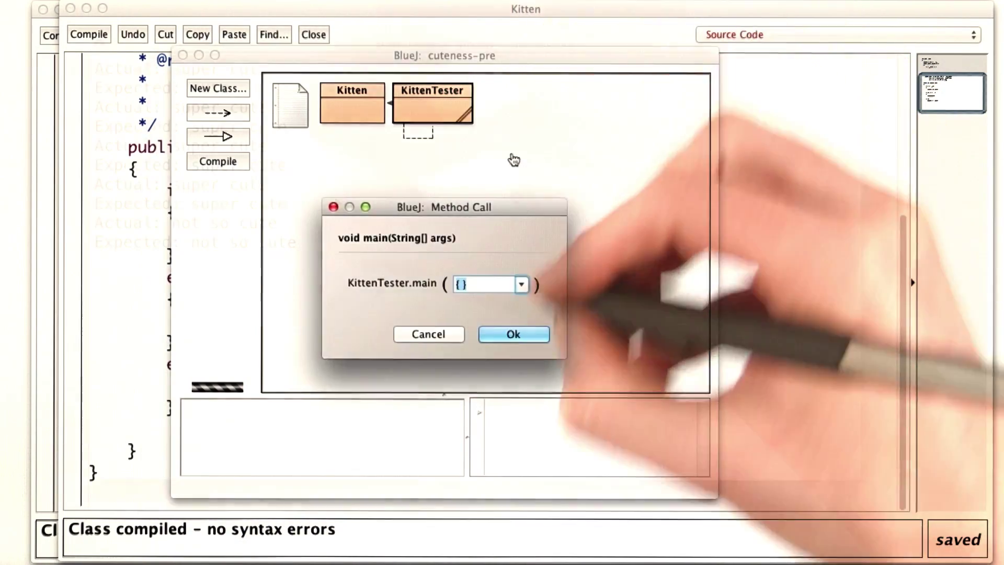
pyautogui.press('Return')
# Step: Highlight the failing case in the terminal: super cute returned where cute was expected
pyautogui.moveTo(182, 69)
pyautogui.mouseDown()
pyautogui.moveTo(210, 88)
pyautogui.moveTo(271, 203)
pyautogui.moveTo(239, 243)
pyautogui.mouseUp()
pyautogui.click(244, 226)
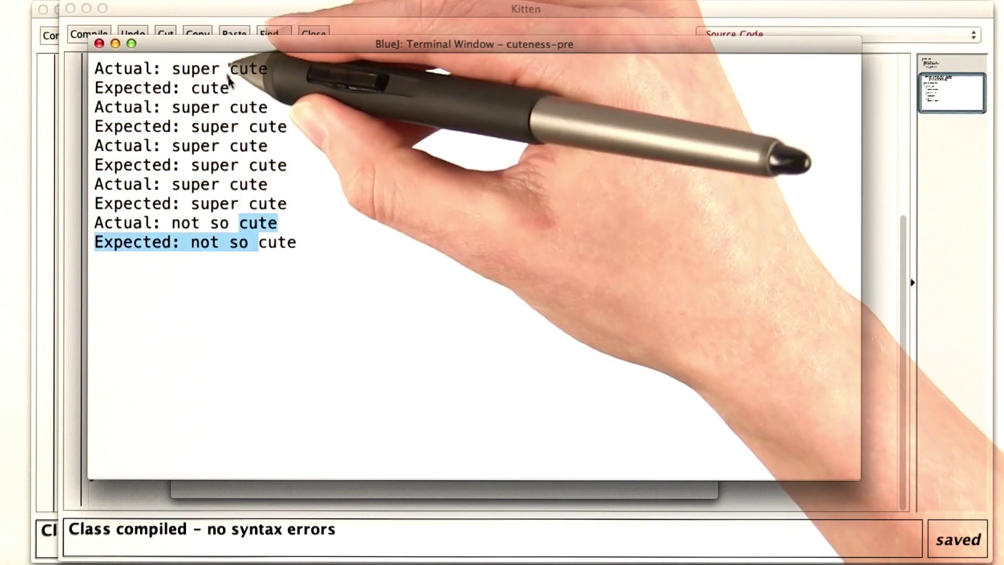
pyautogui.moveTo(230, 69); pyautogui.dragTo(262, 89)
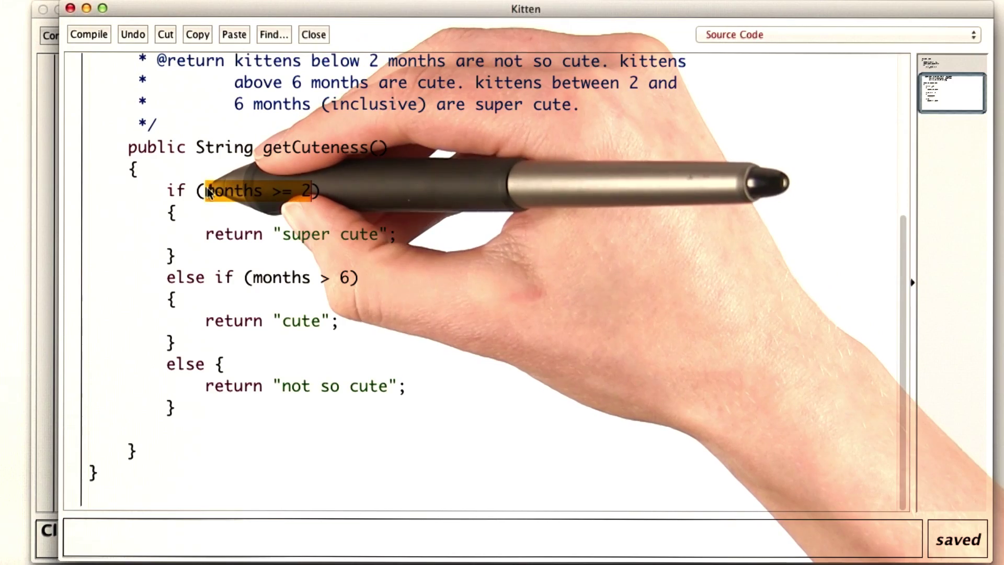
pyautogui.moveTo(220, 196); pyautogui.dragTo(274, 196)
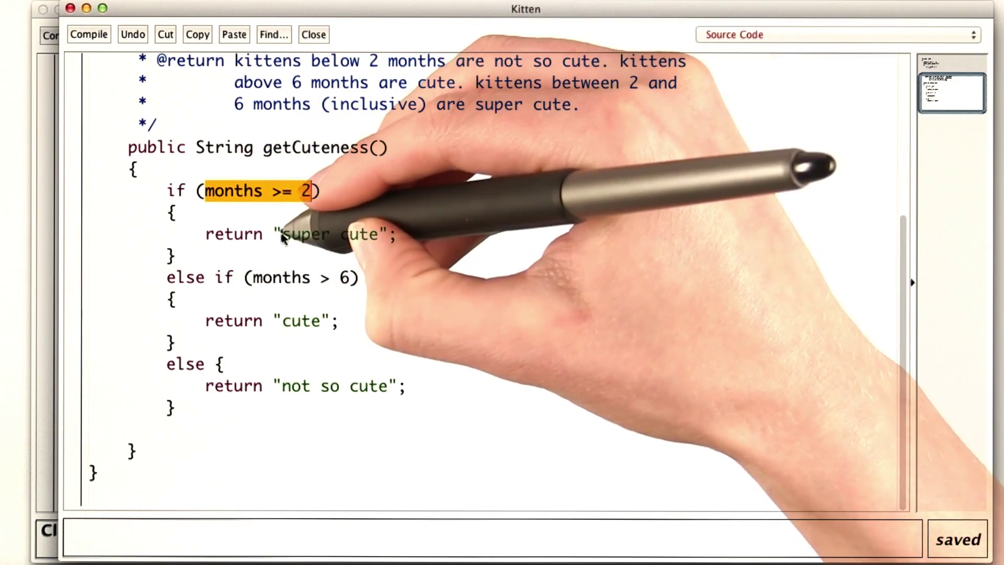
pyautogui.moveTo(283, 234); pyautogui.dragTo(385, 234)
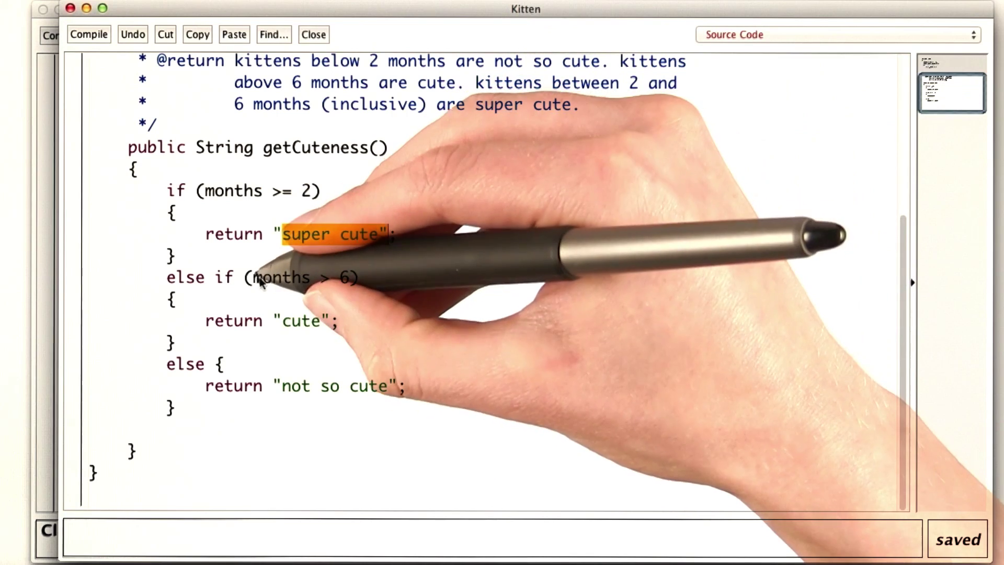
pyautogui.moveTo(253, 279); pyautogui.dragTo(349, 280)
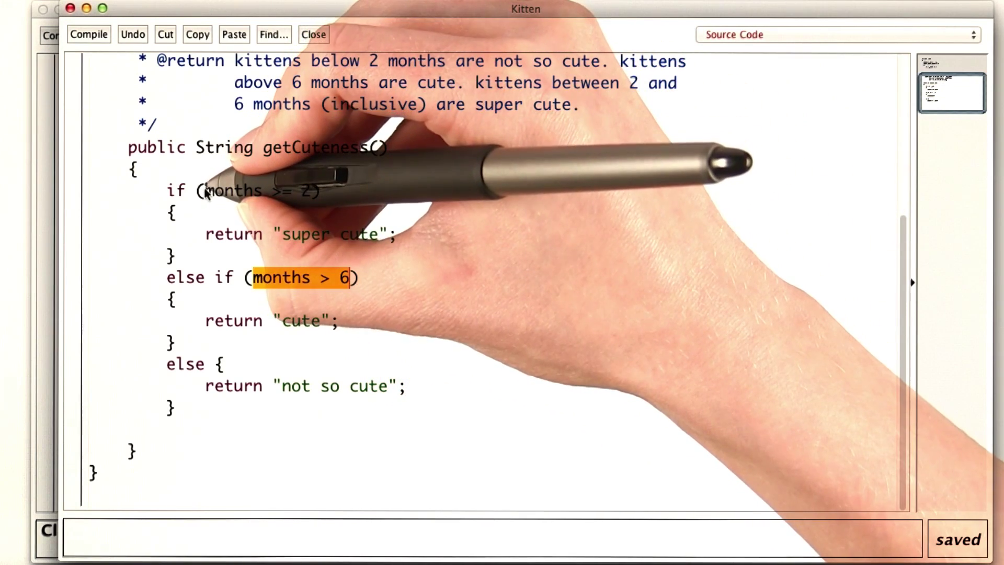
pyautogui.moveTo(207, 194); pyautogui.dragTo(218, 197)
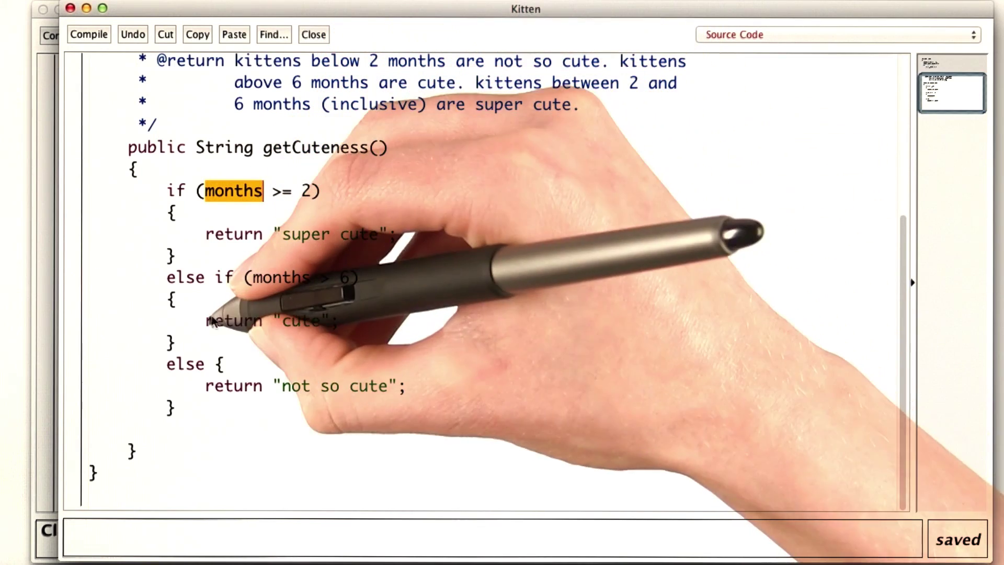
pyautogui.moveTo(205, 321); pyautogui.dragTo(358, 323)
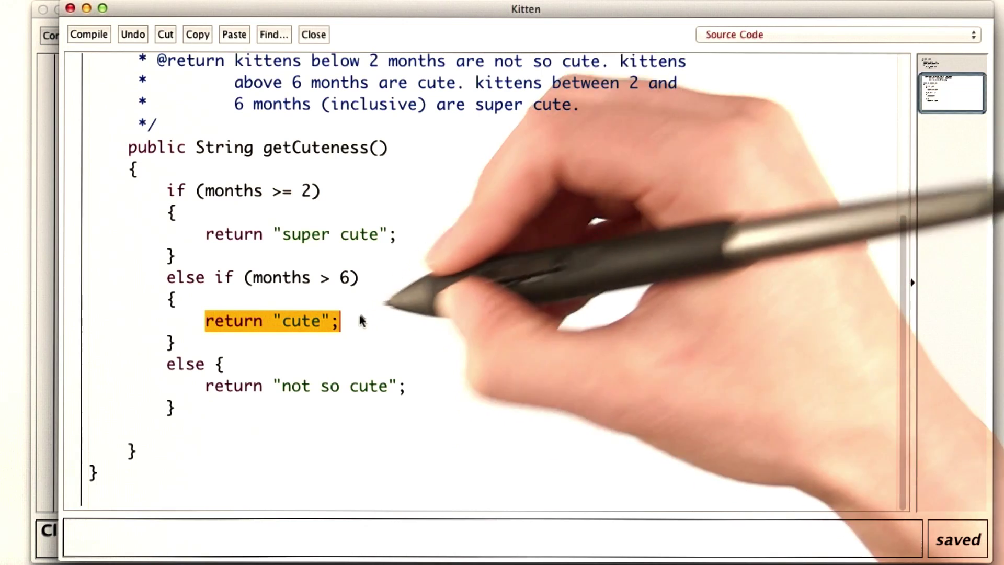